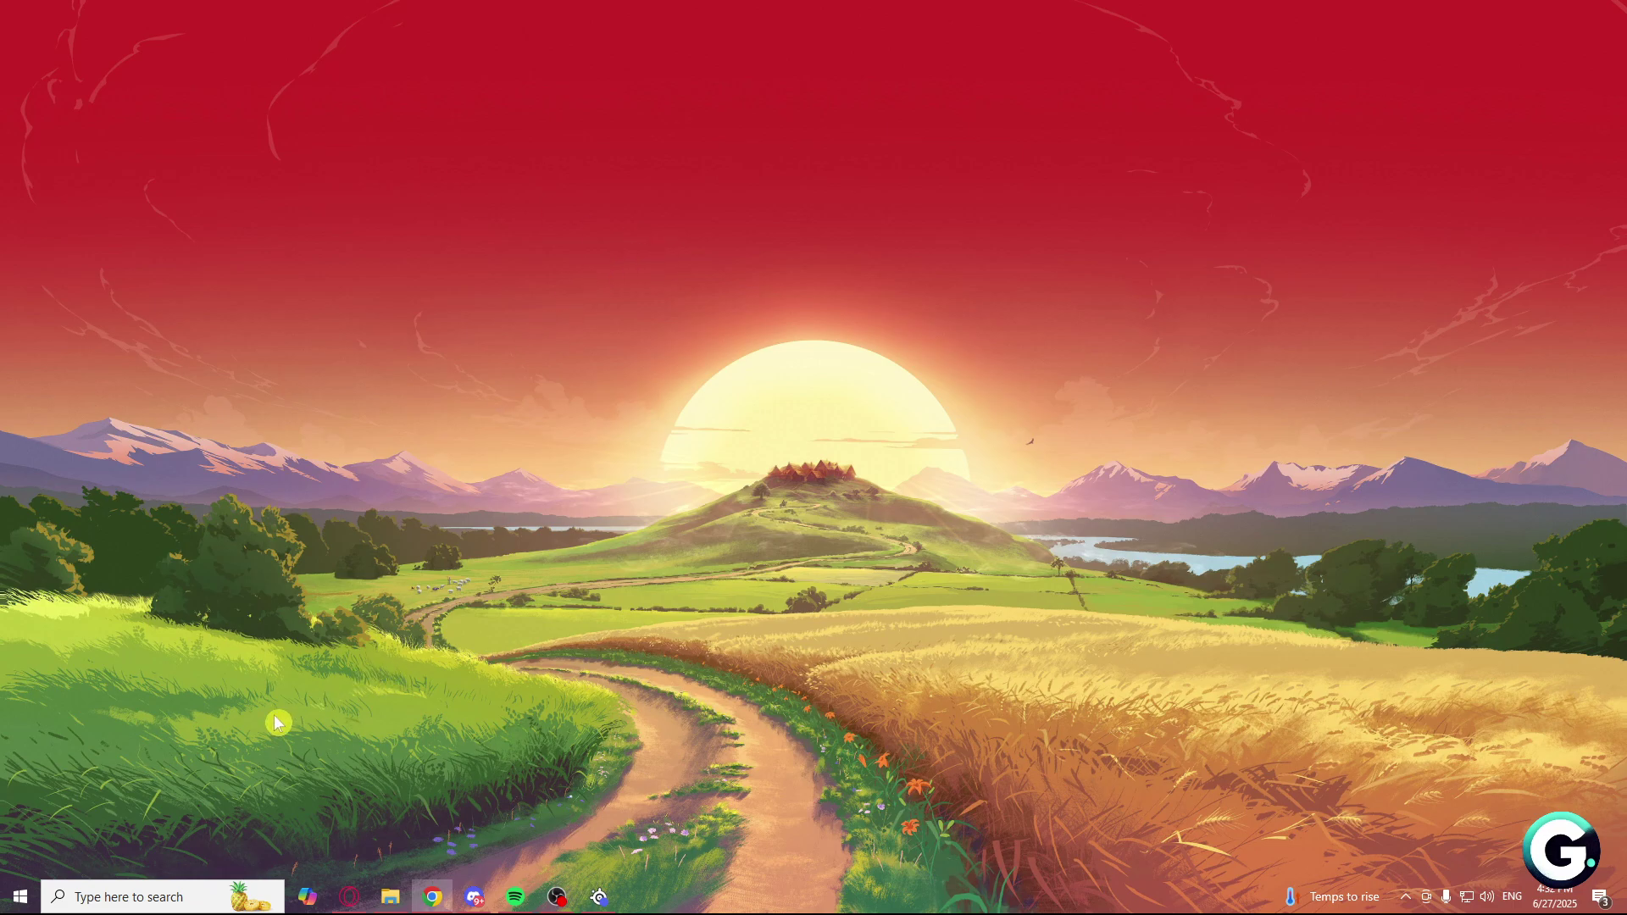
# Open the taskbar search box and focus it to look up SteelSeries GG
pyautogui.click(165, 897)
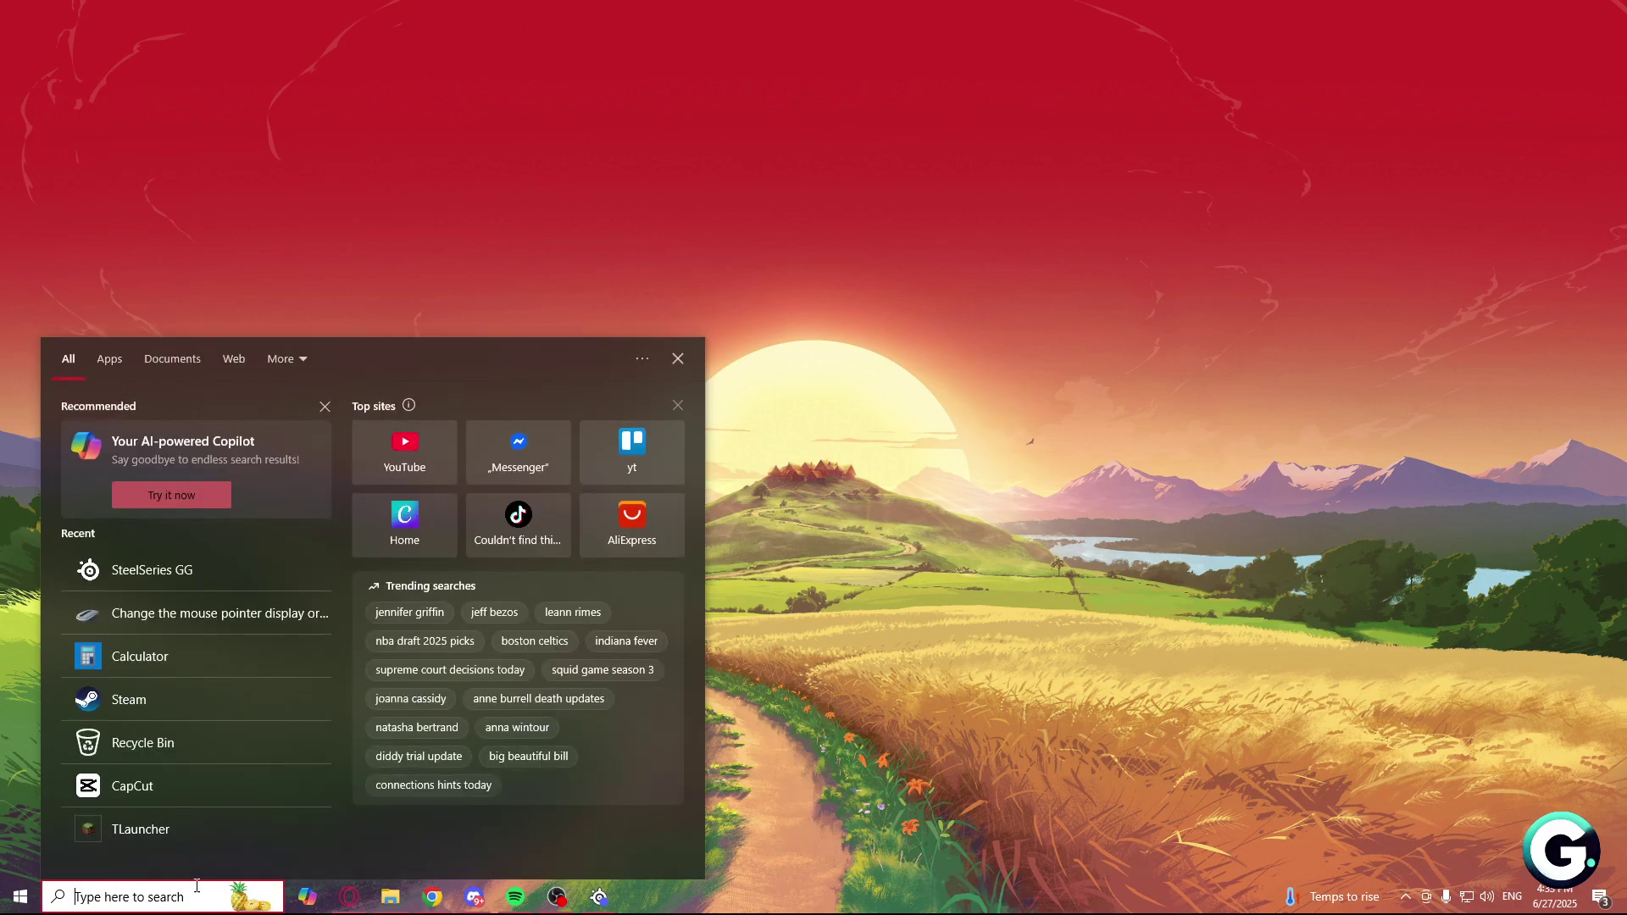
pyautogui.click(166, 898)
pyautogui.write('ste')
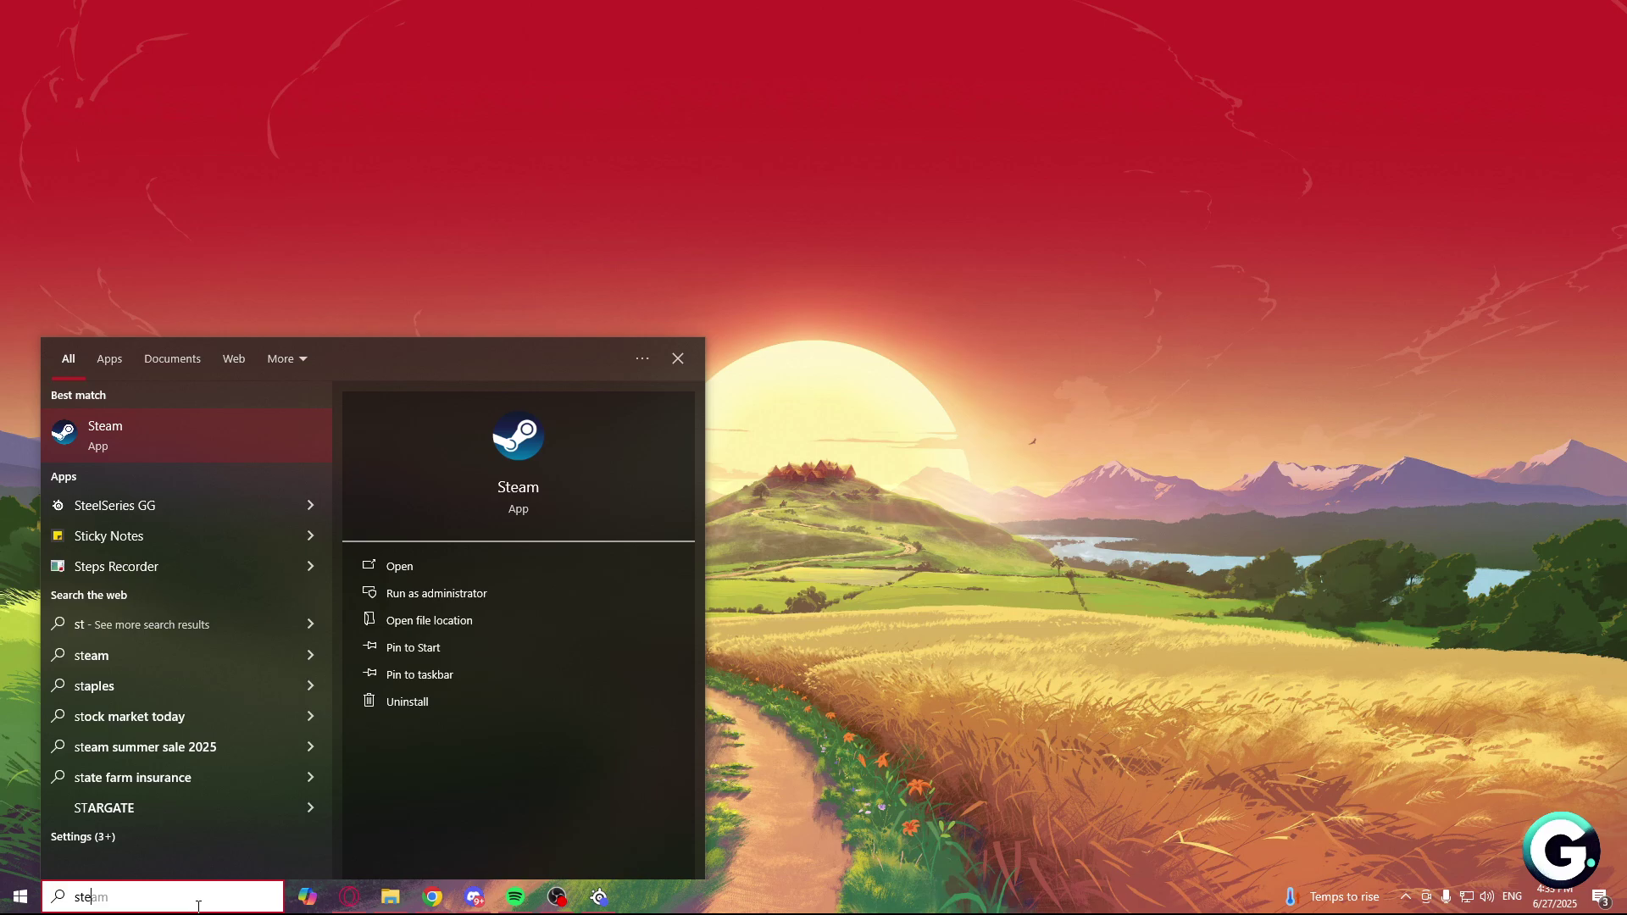
pyautogui.write('el')
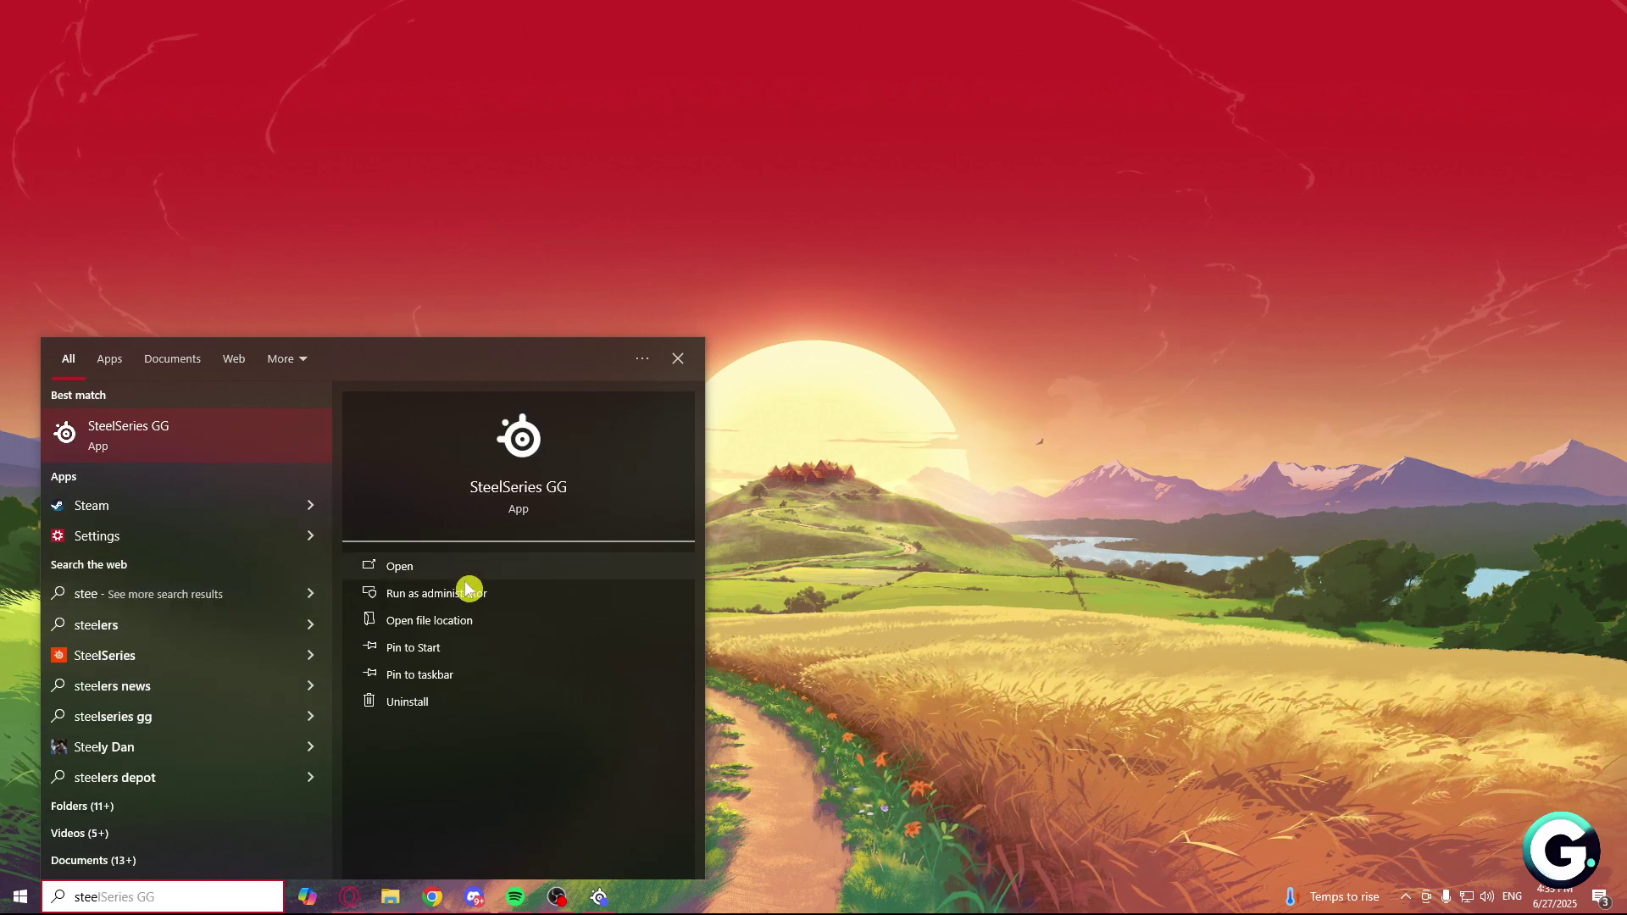
# Go from the SteelSeries GG shortcut to its install folder and open SteelSeriesGG.exe Properties
pyautogui.click(429, 620)
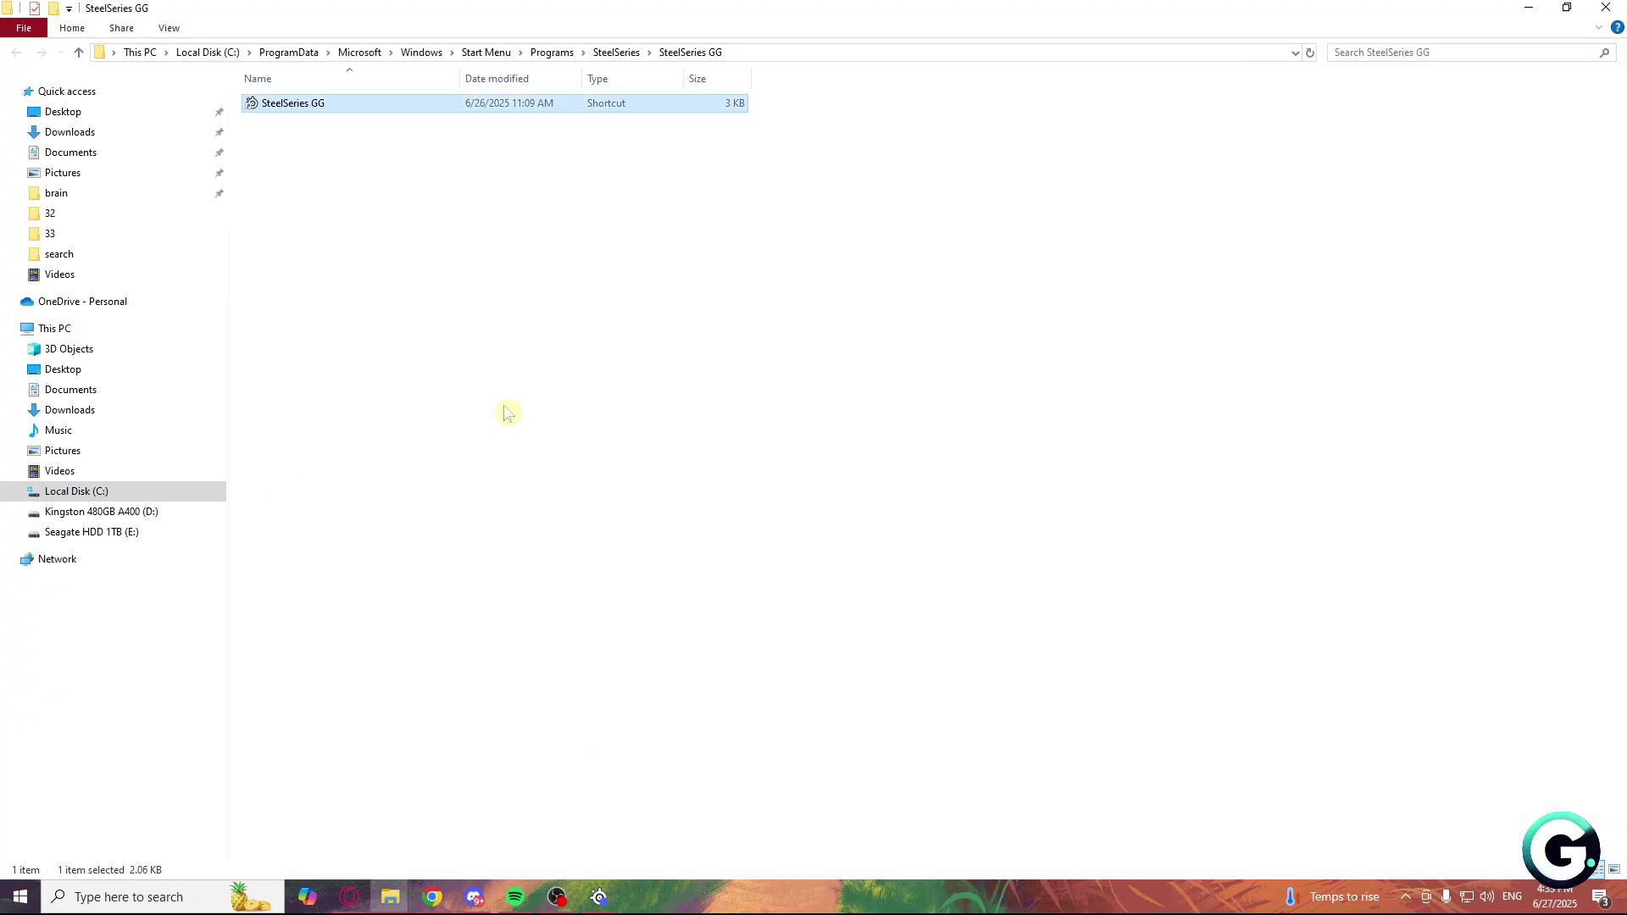
pyautogui.rightClick(308, 108)
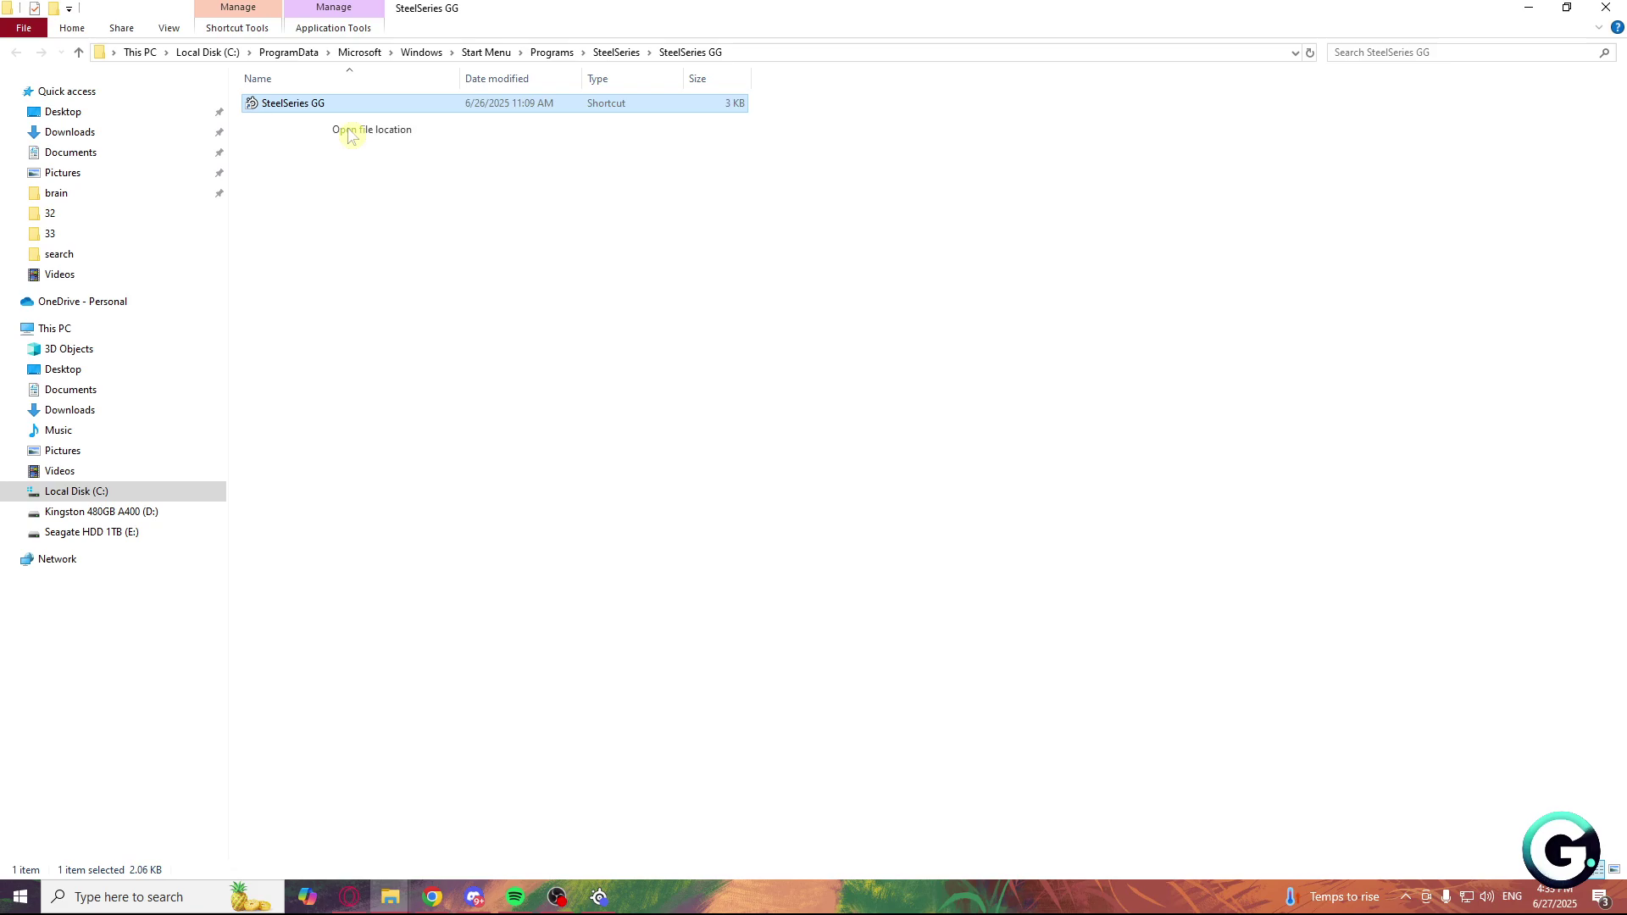
pyautogui.click(381, 132)
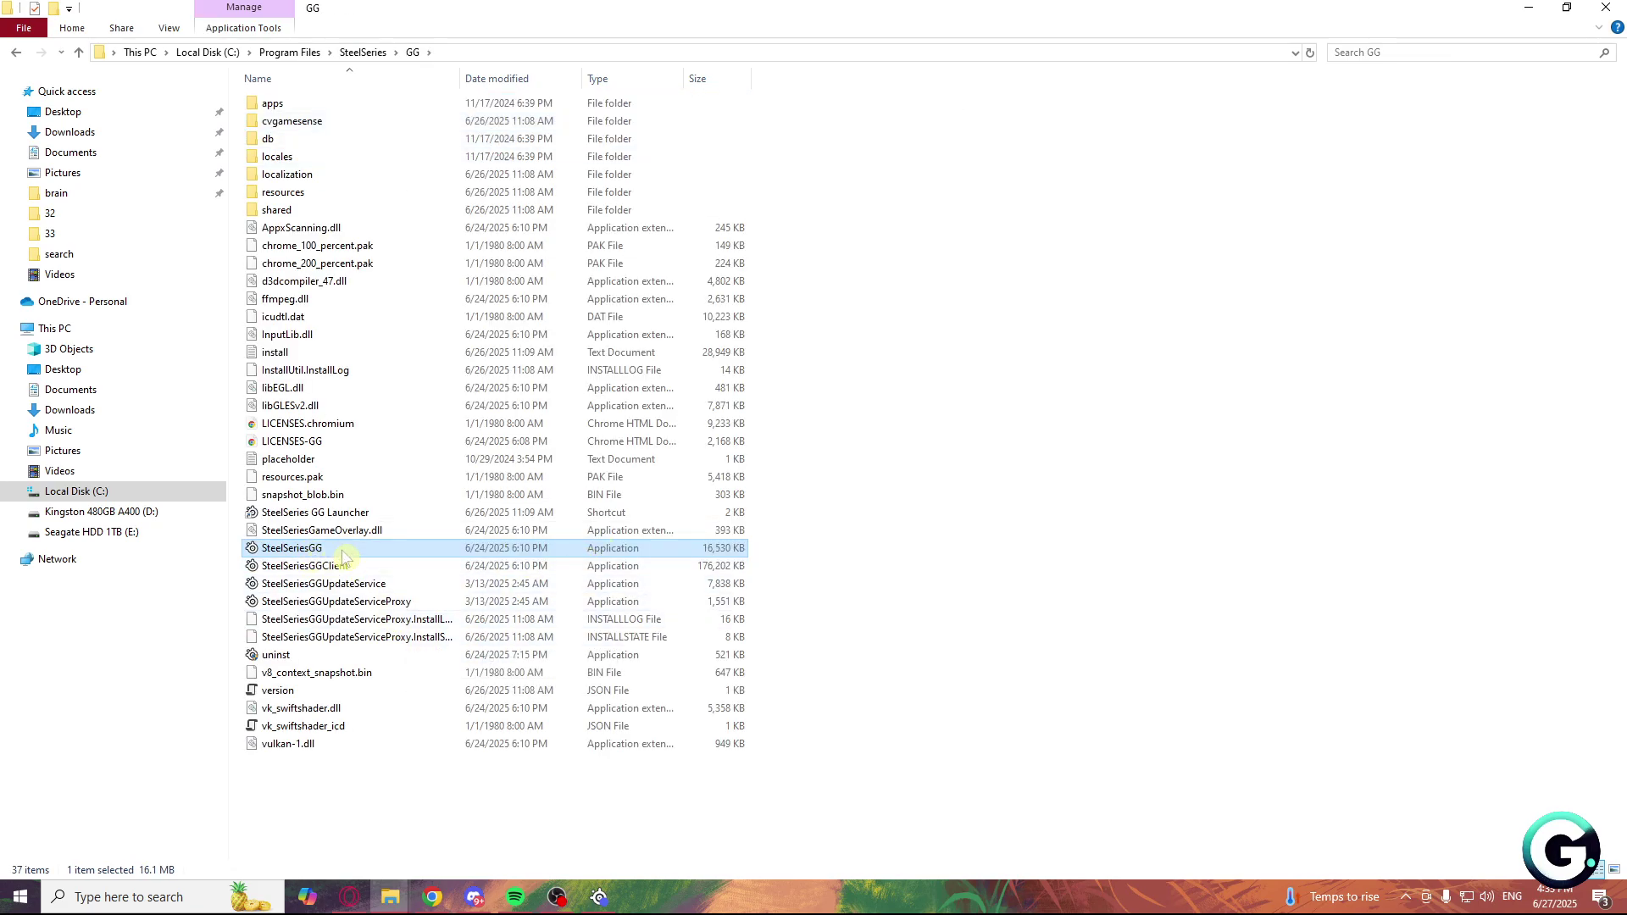
pyautogui.rightClick(345, 556)
pyautogui.click(464, 538)
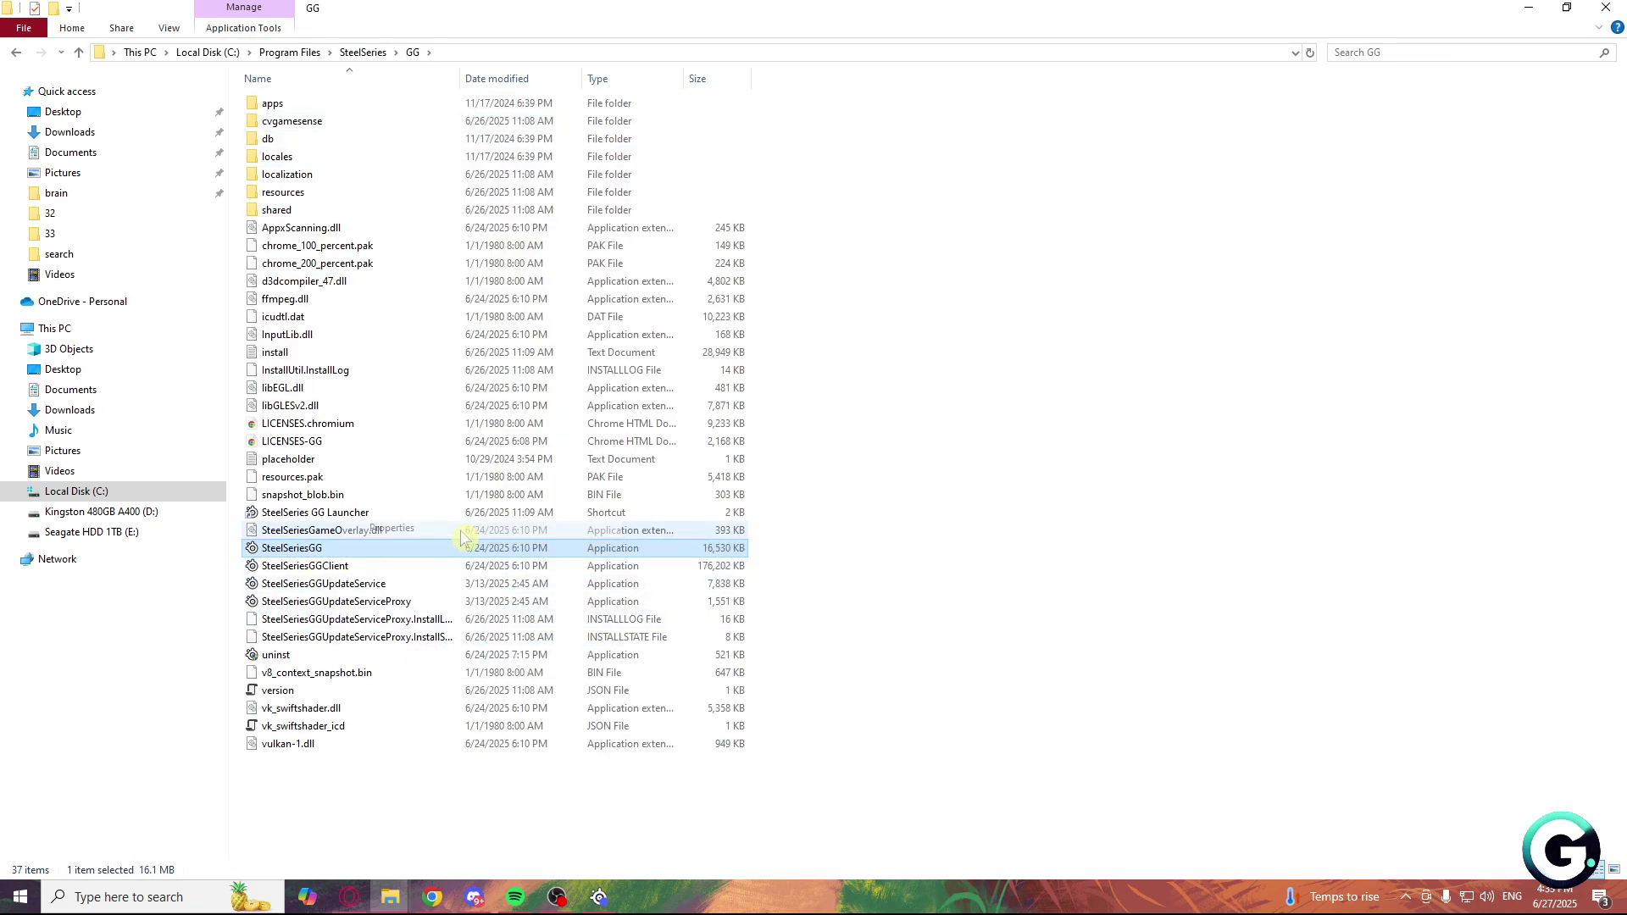
# Enable 'Run this program as an administrator' under Compatibility, apply it, and close Properties
pyautogui.moveTo(591, 382); pyautogui.dragTo(894, 310)
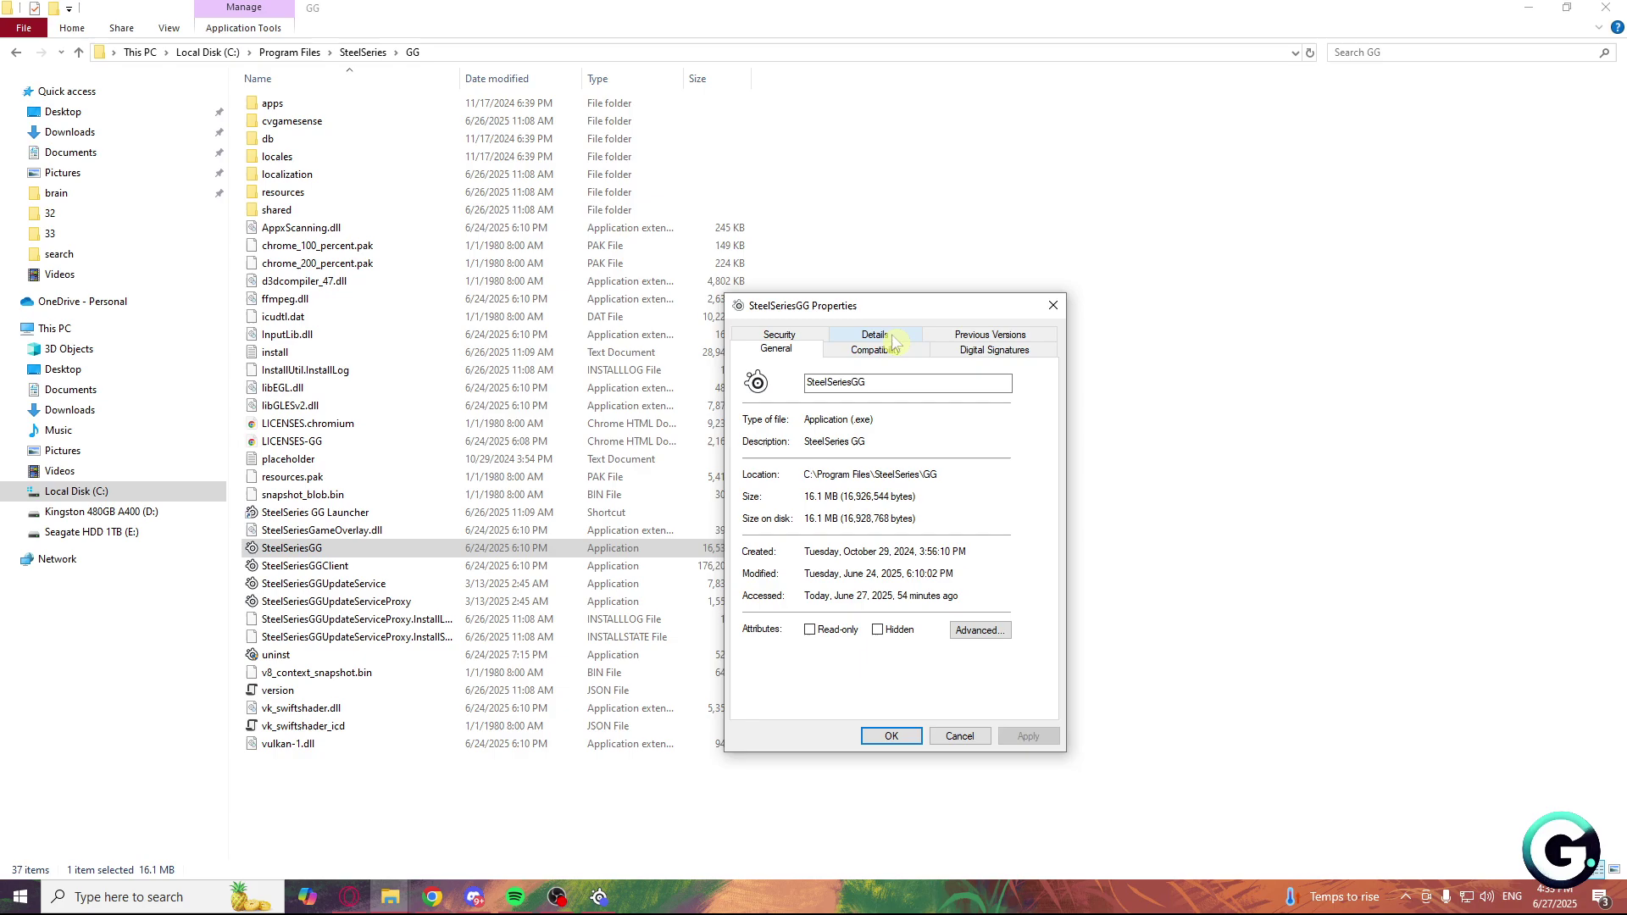
pyautogui.click(875, 334)
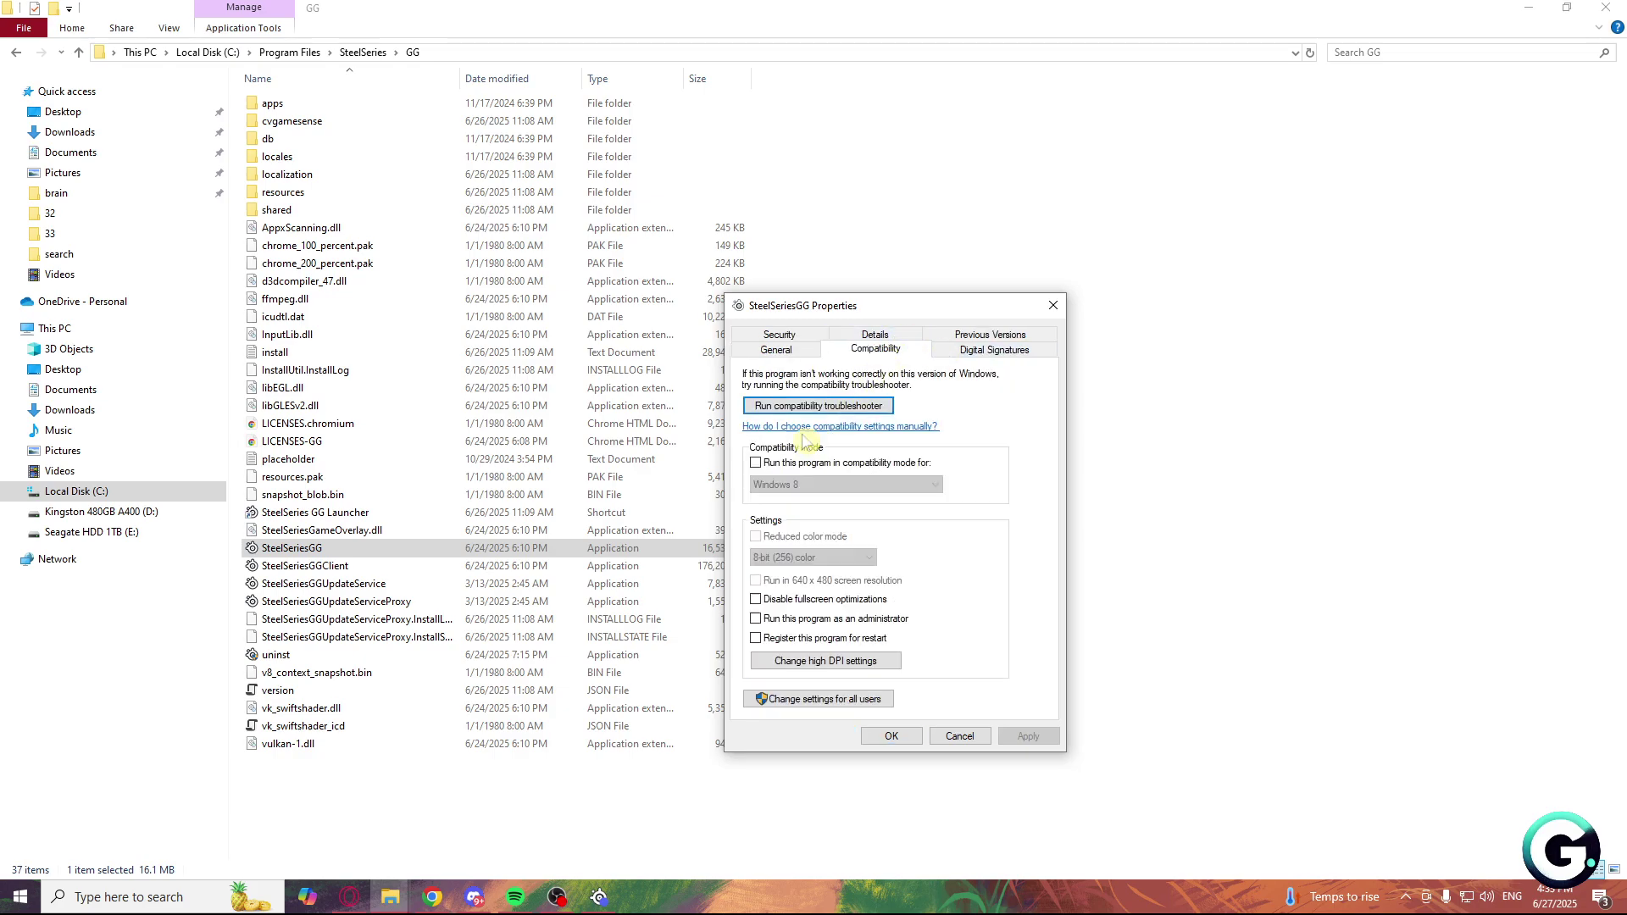
pyautogui.click(758, 619)
pyautogui.click(1029, 736)
pyautogui.click(891, 735)
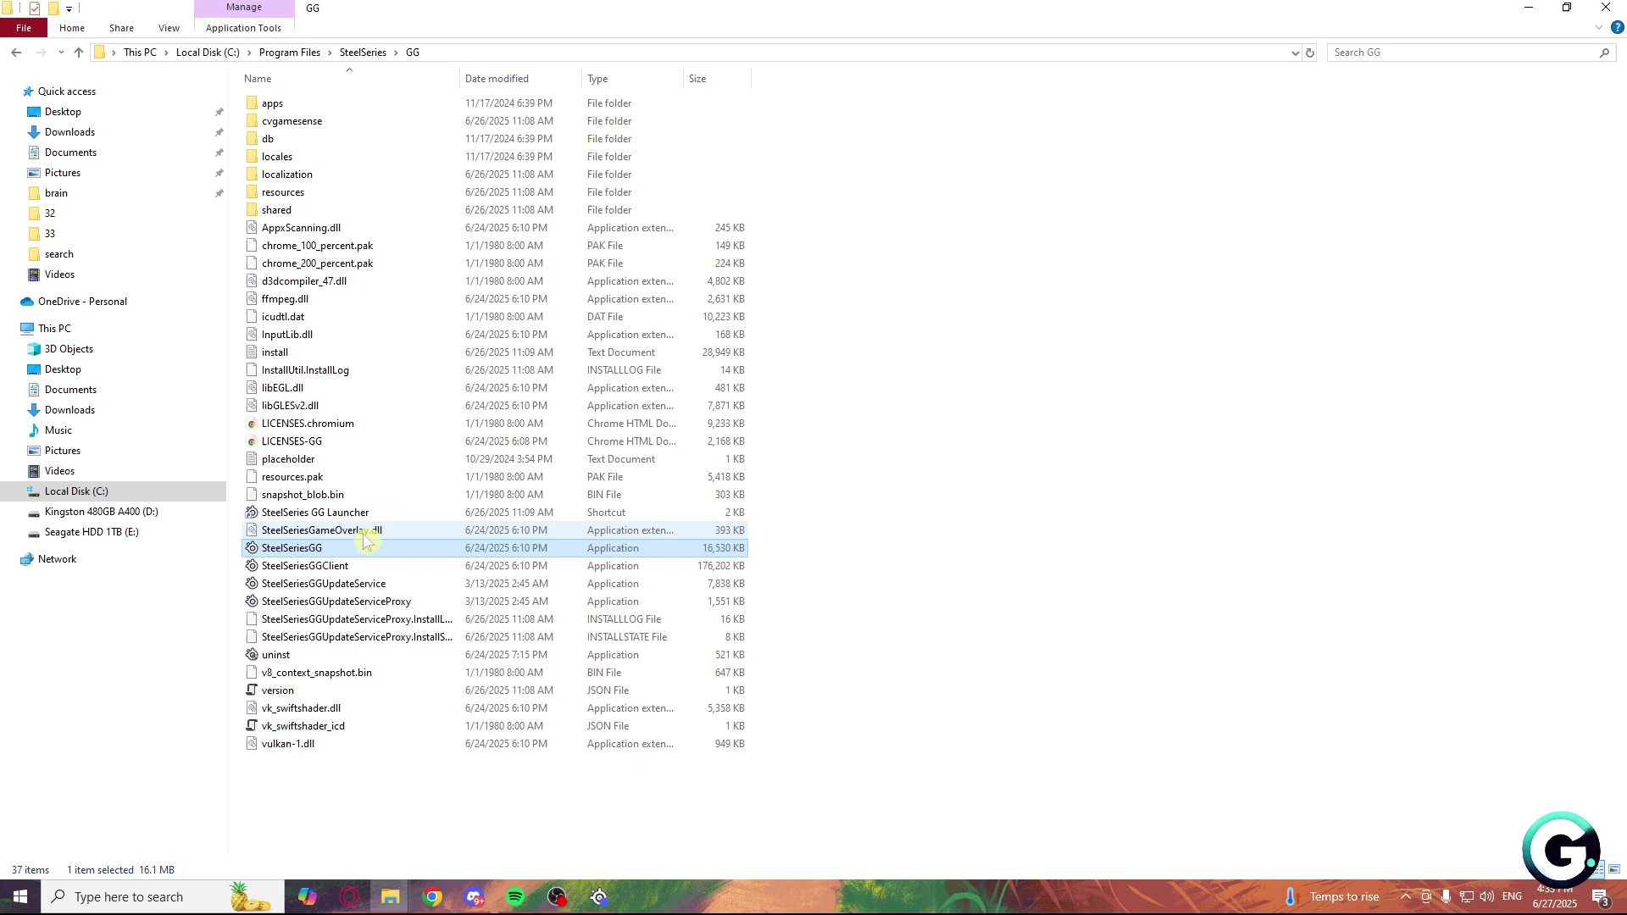
# Switch to the SteelSeries GG Moments window and peek at the Capturing Desktop options
pyautogui.click(598, 898)
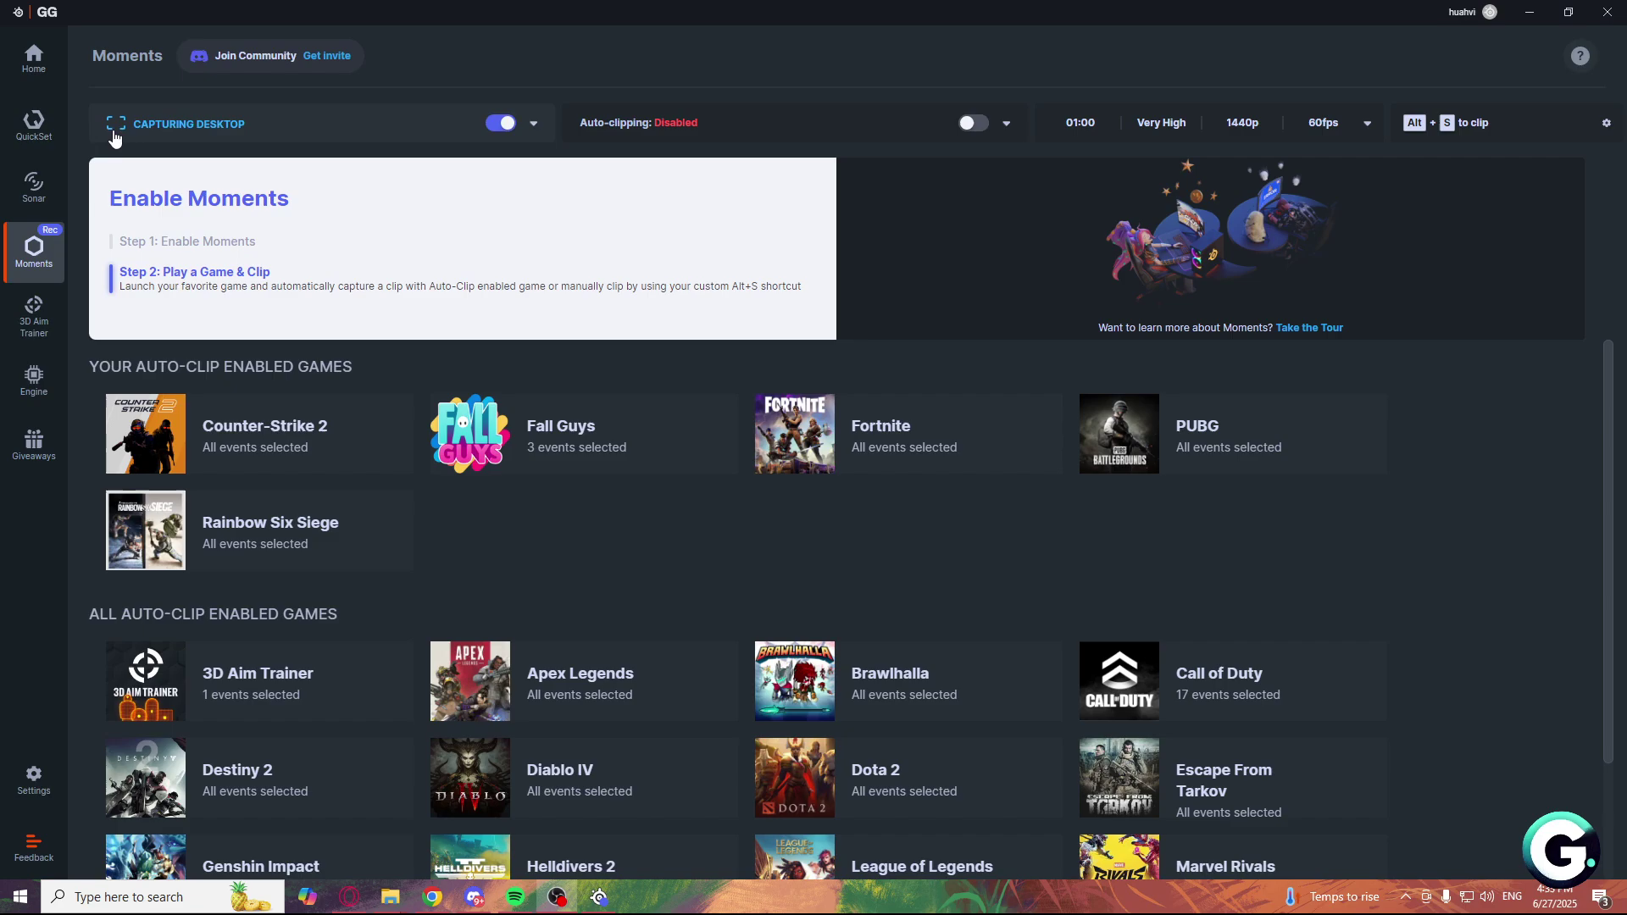
pyautogui.click(188, 124)
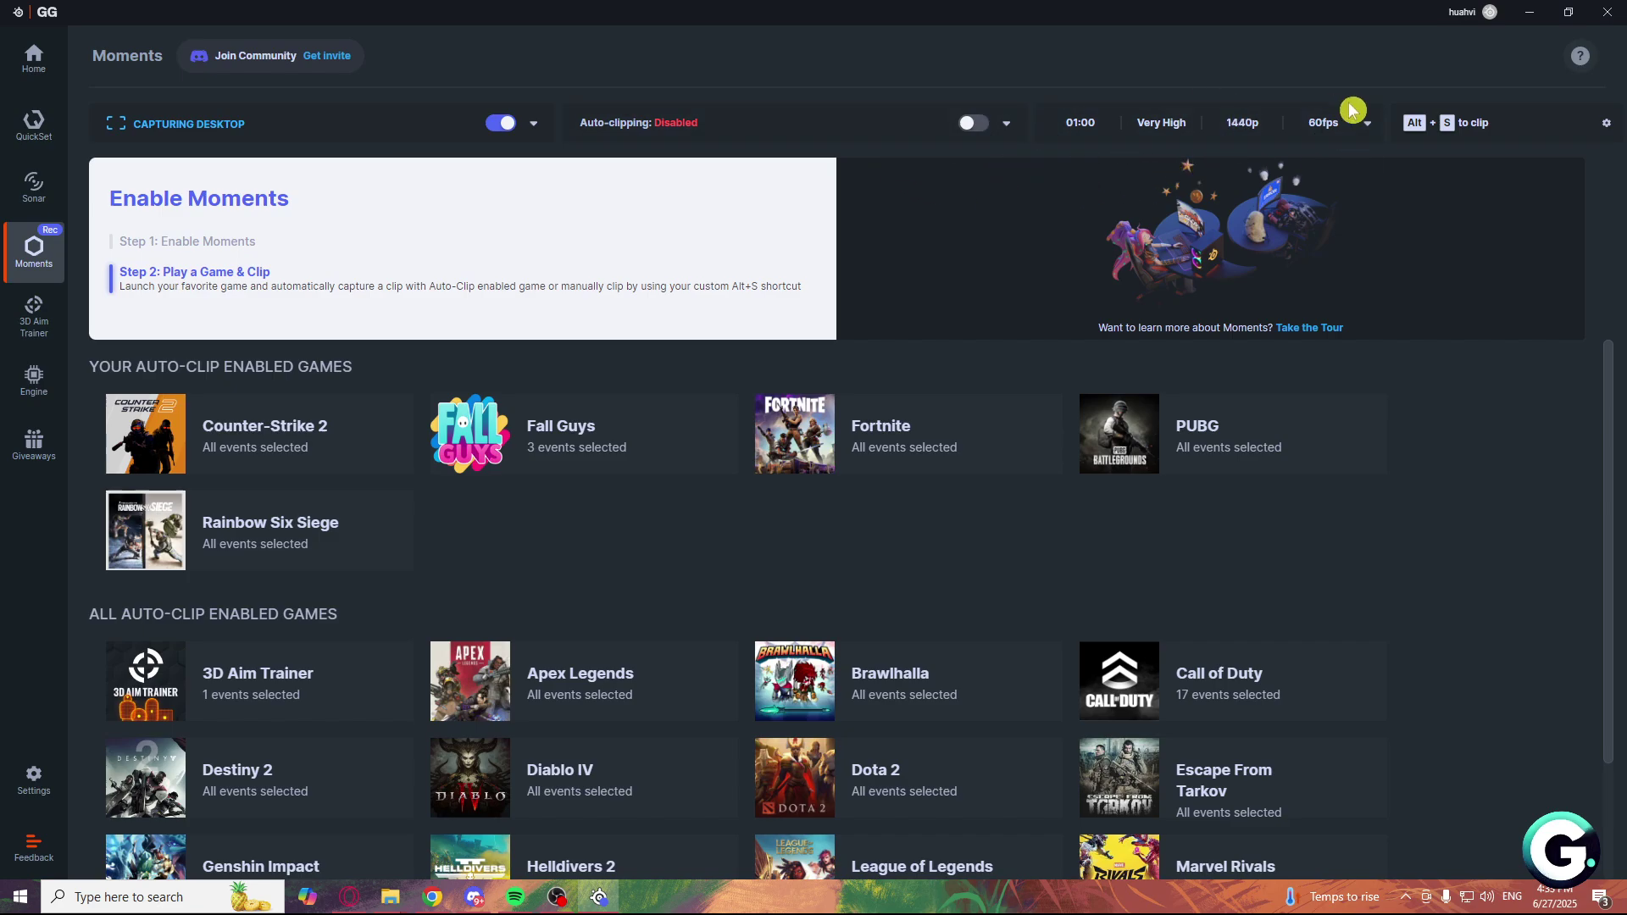
# Choose Stop Desktop Capture, then close and reopen the capture options dropdown
pyautogui.click(210, 124)
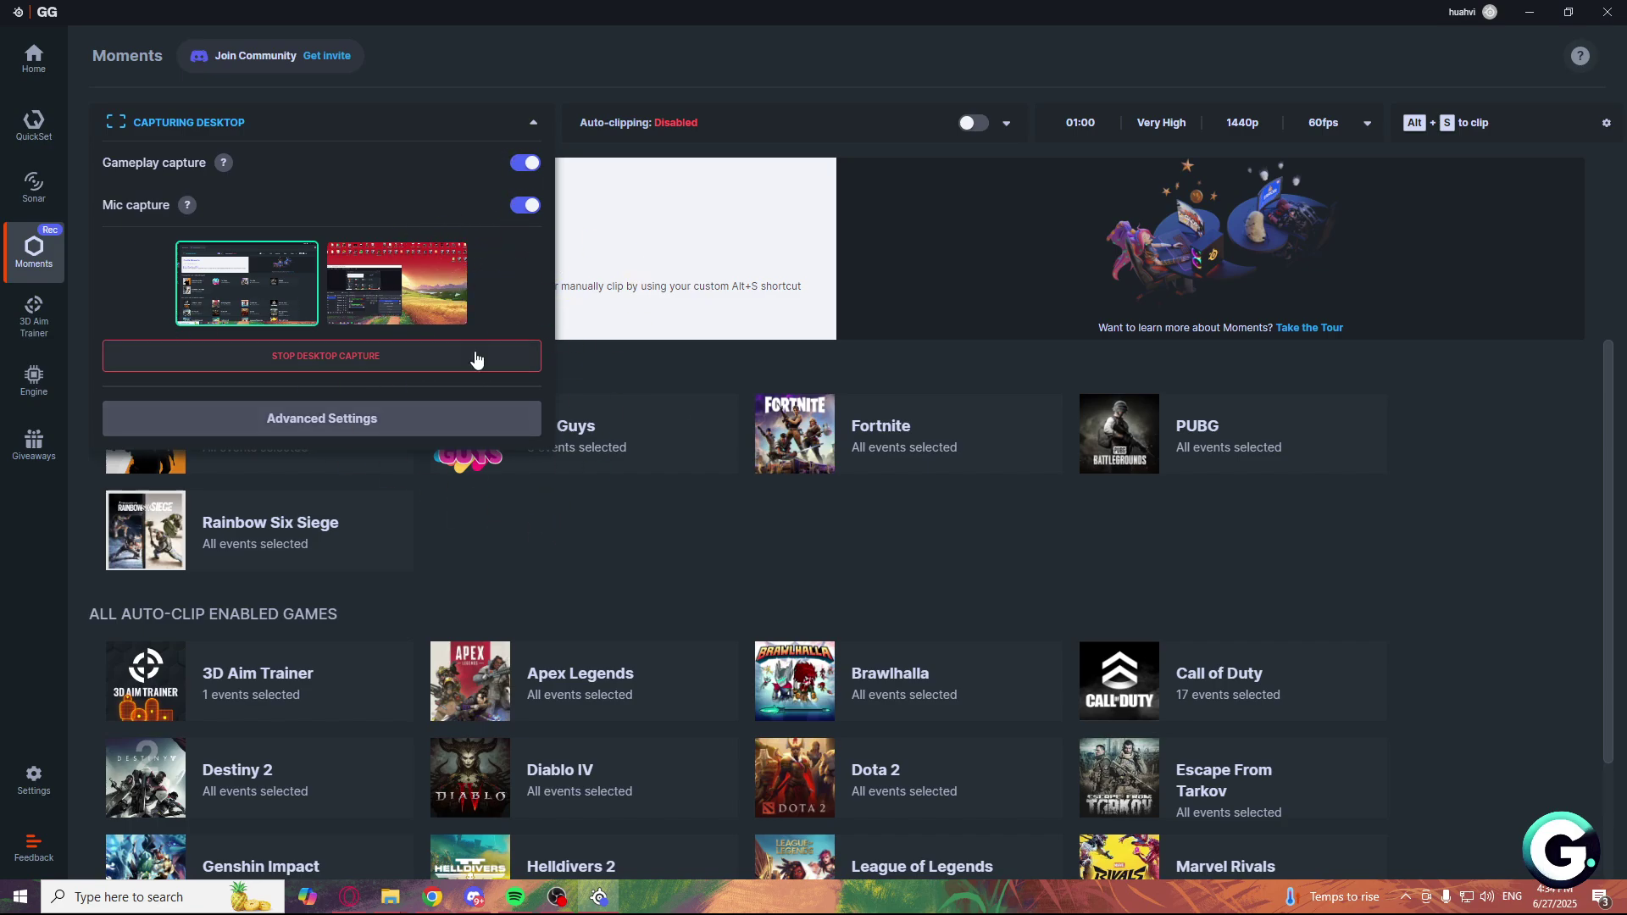
pyautogui.click(268, 356)
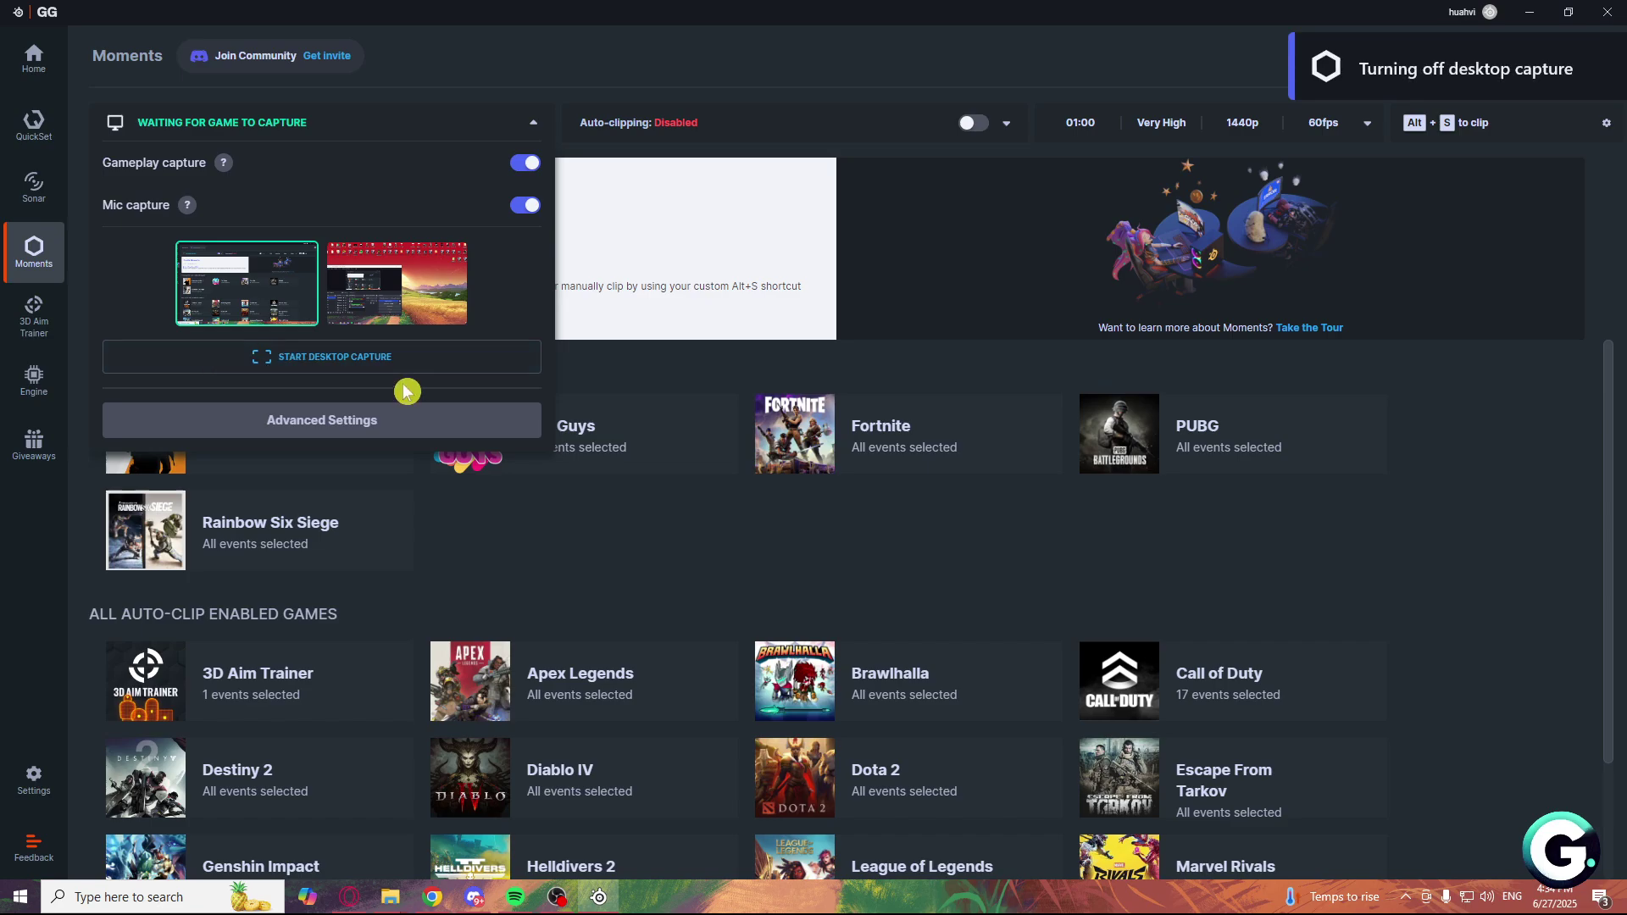
pyautogui.click(1046, 36)
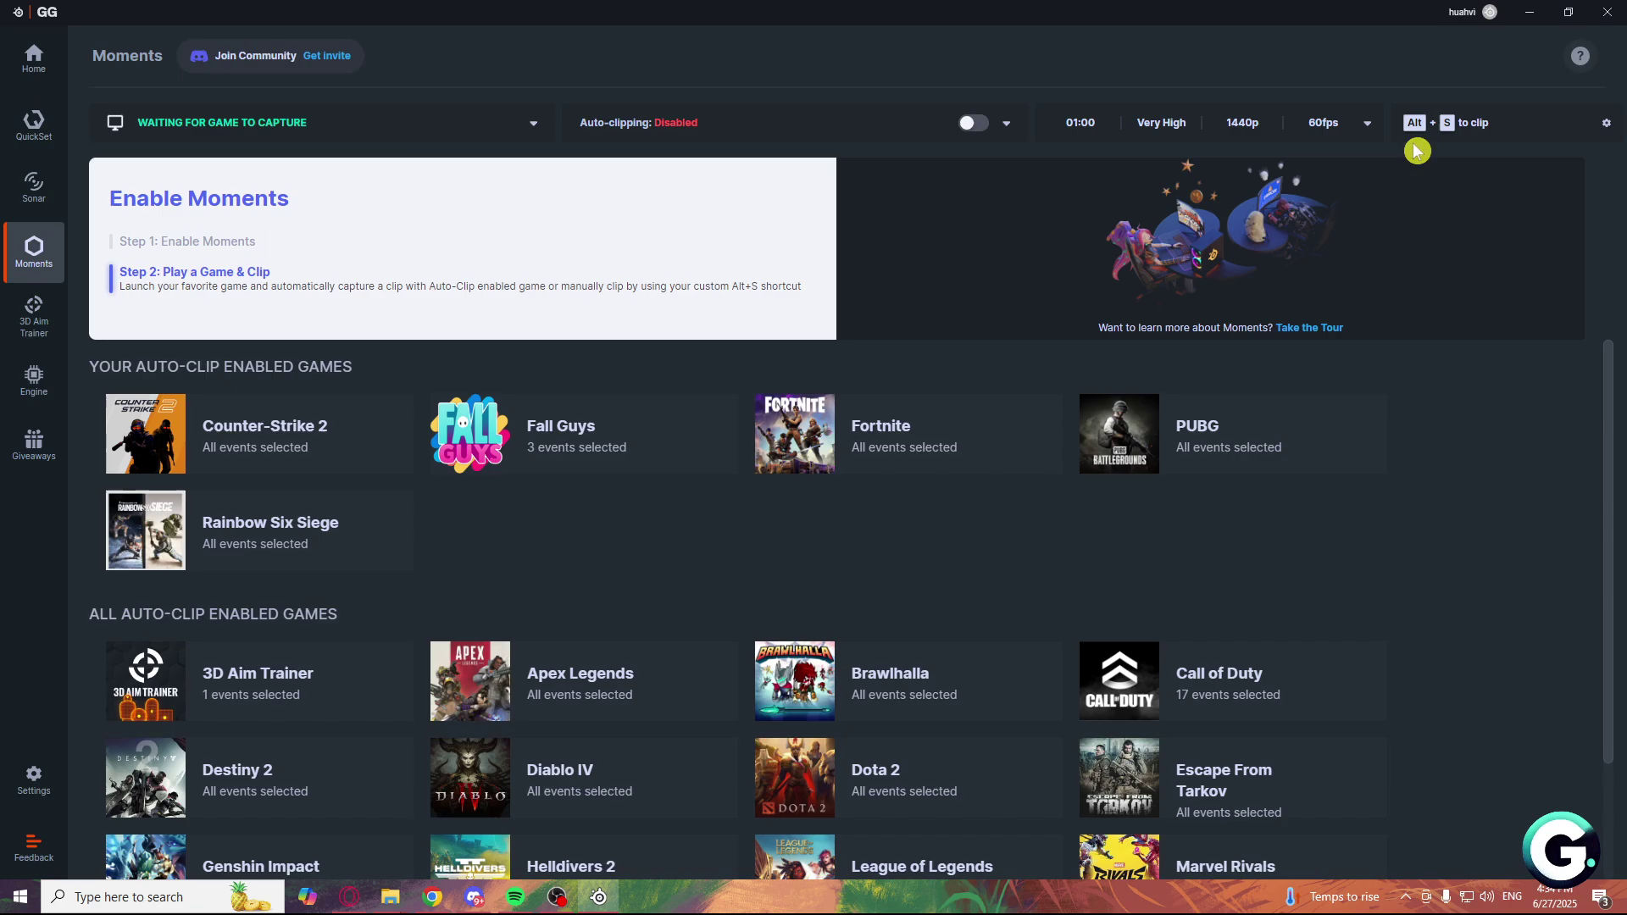
pyautogui.click(178, 122)
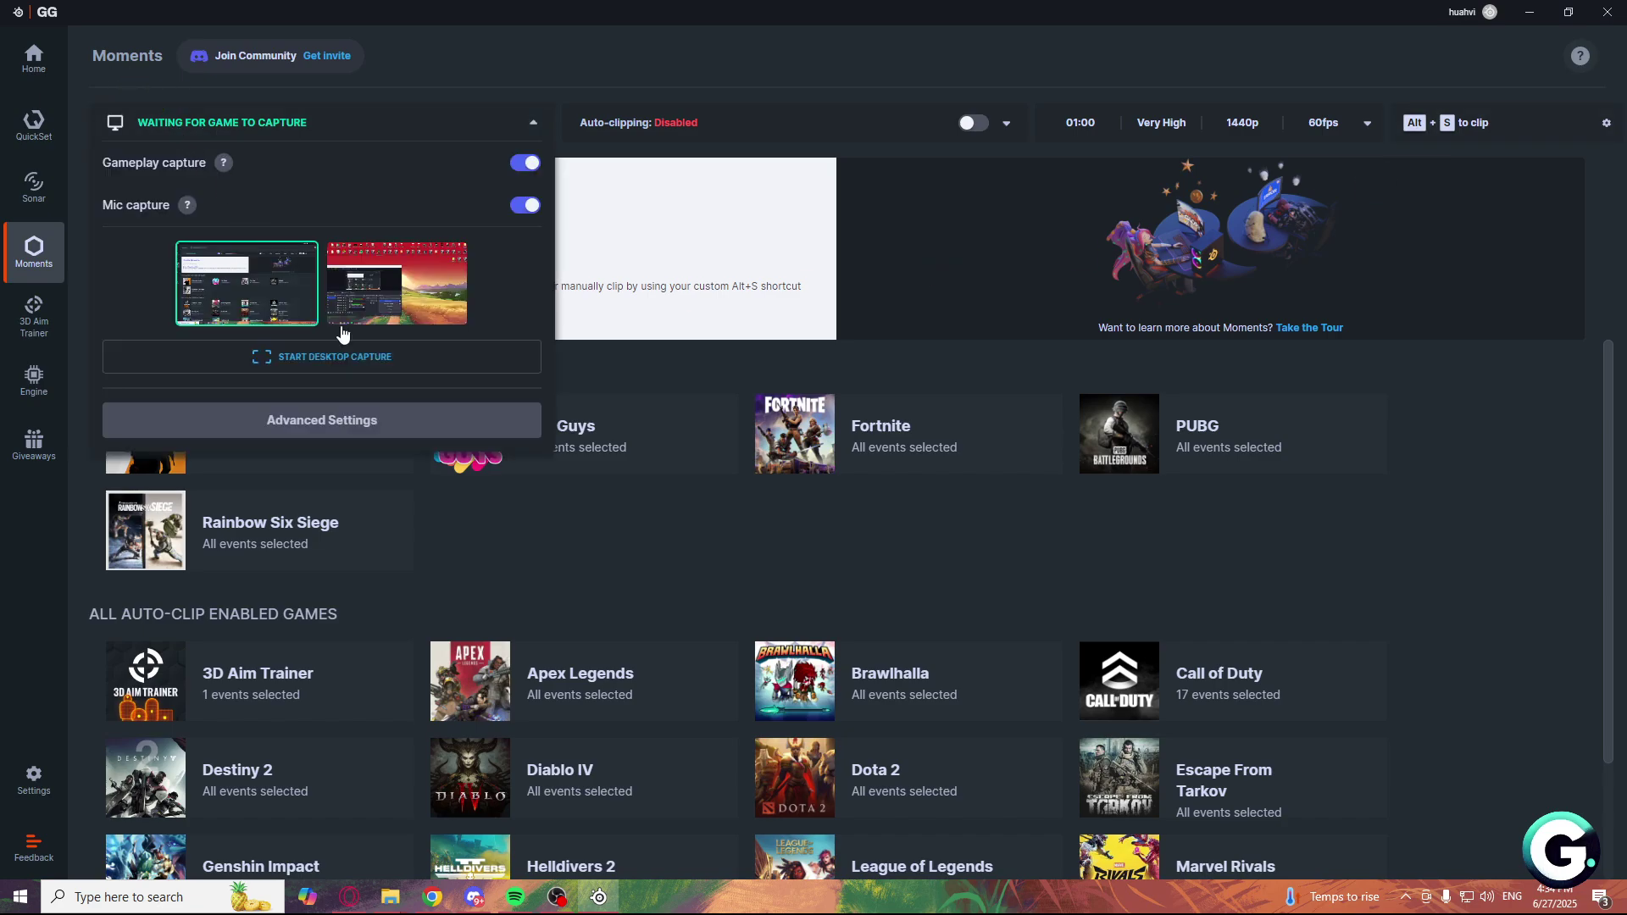
# Open Advanced Settings and go to Game Detection, which lists 42 detected games
pyautogui.click(369, 420)
pyautogui.scroll(-2, 376, 424)
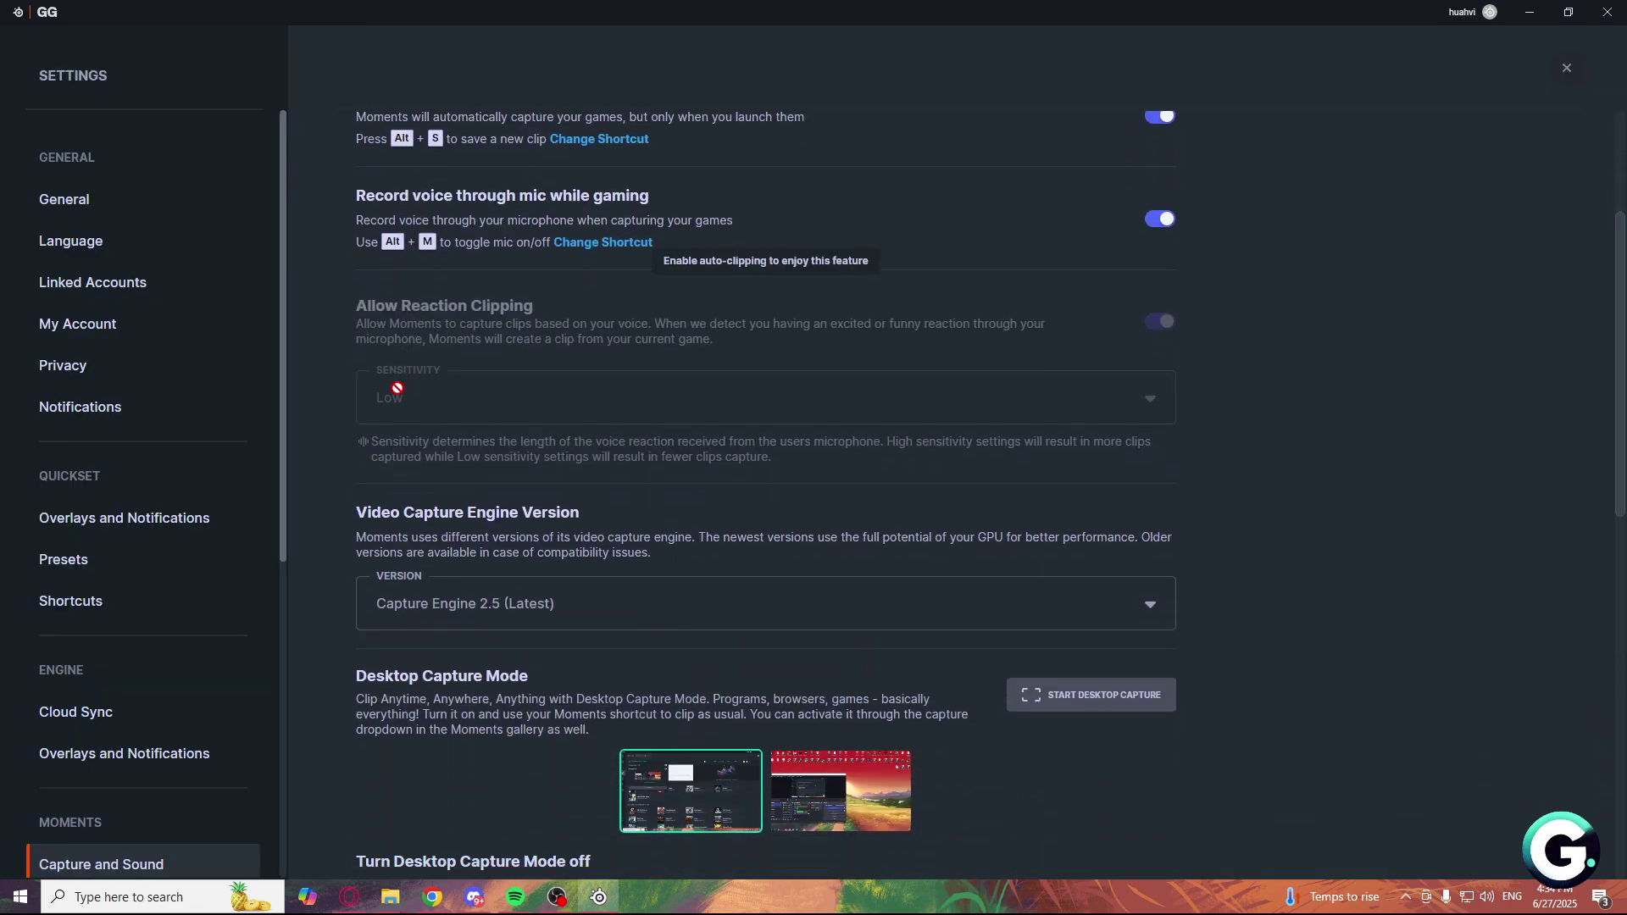
pyautogui.scroll(-4, 225, 440)
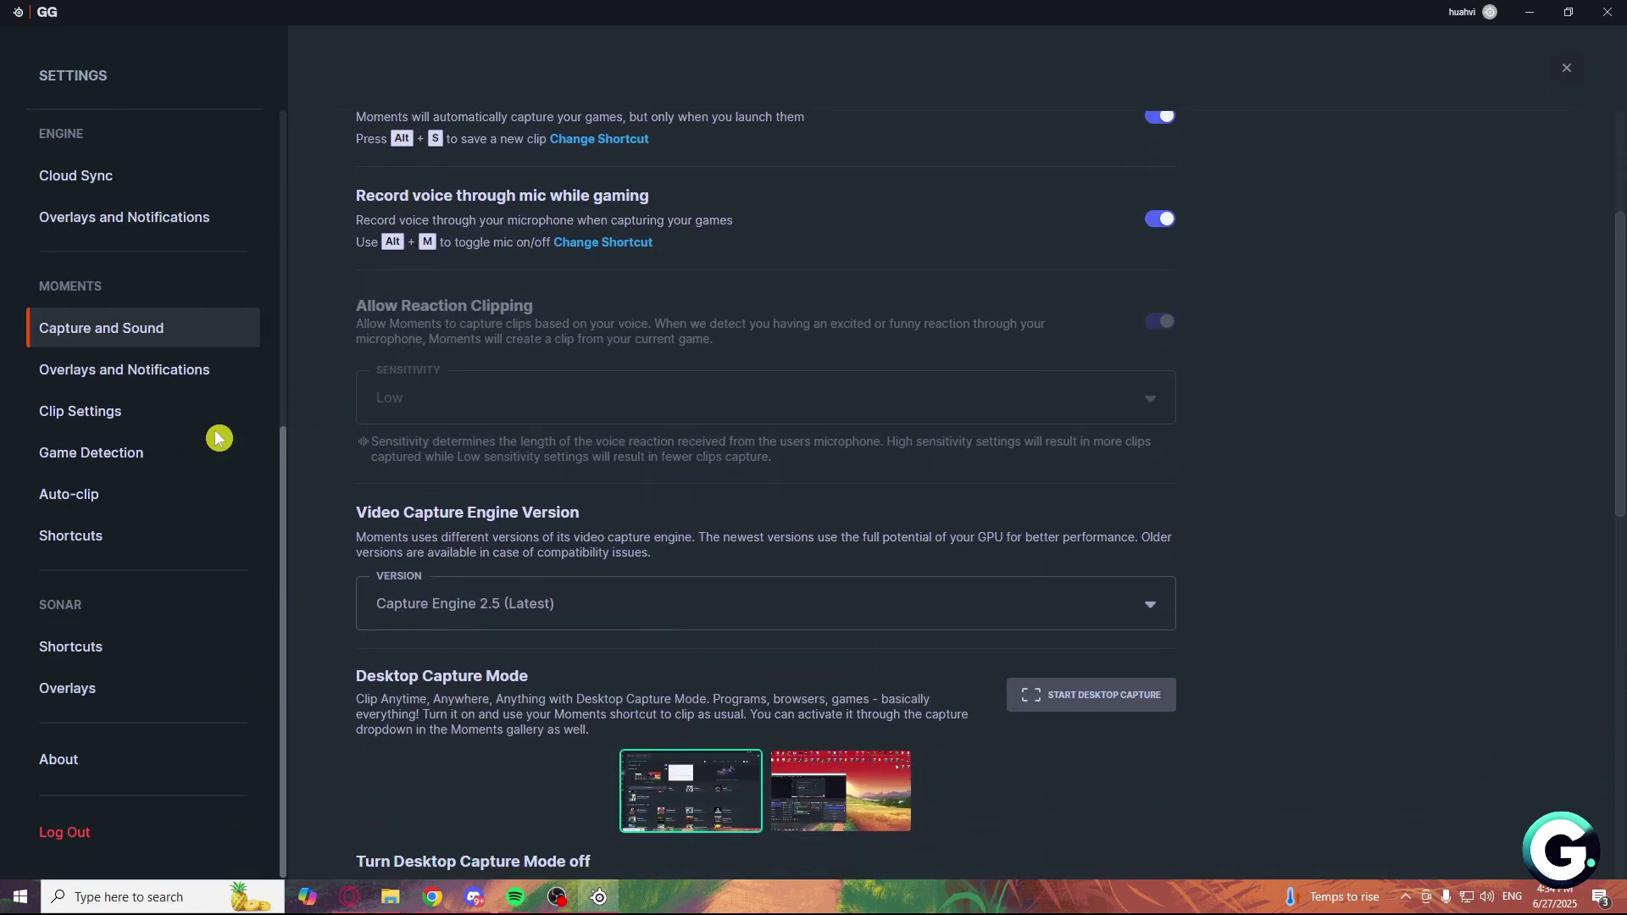
pyautogui.click(160, 451)
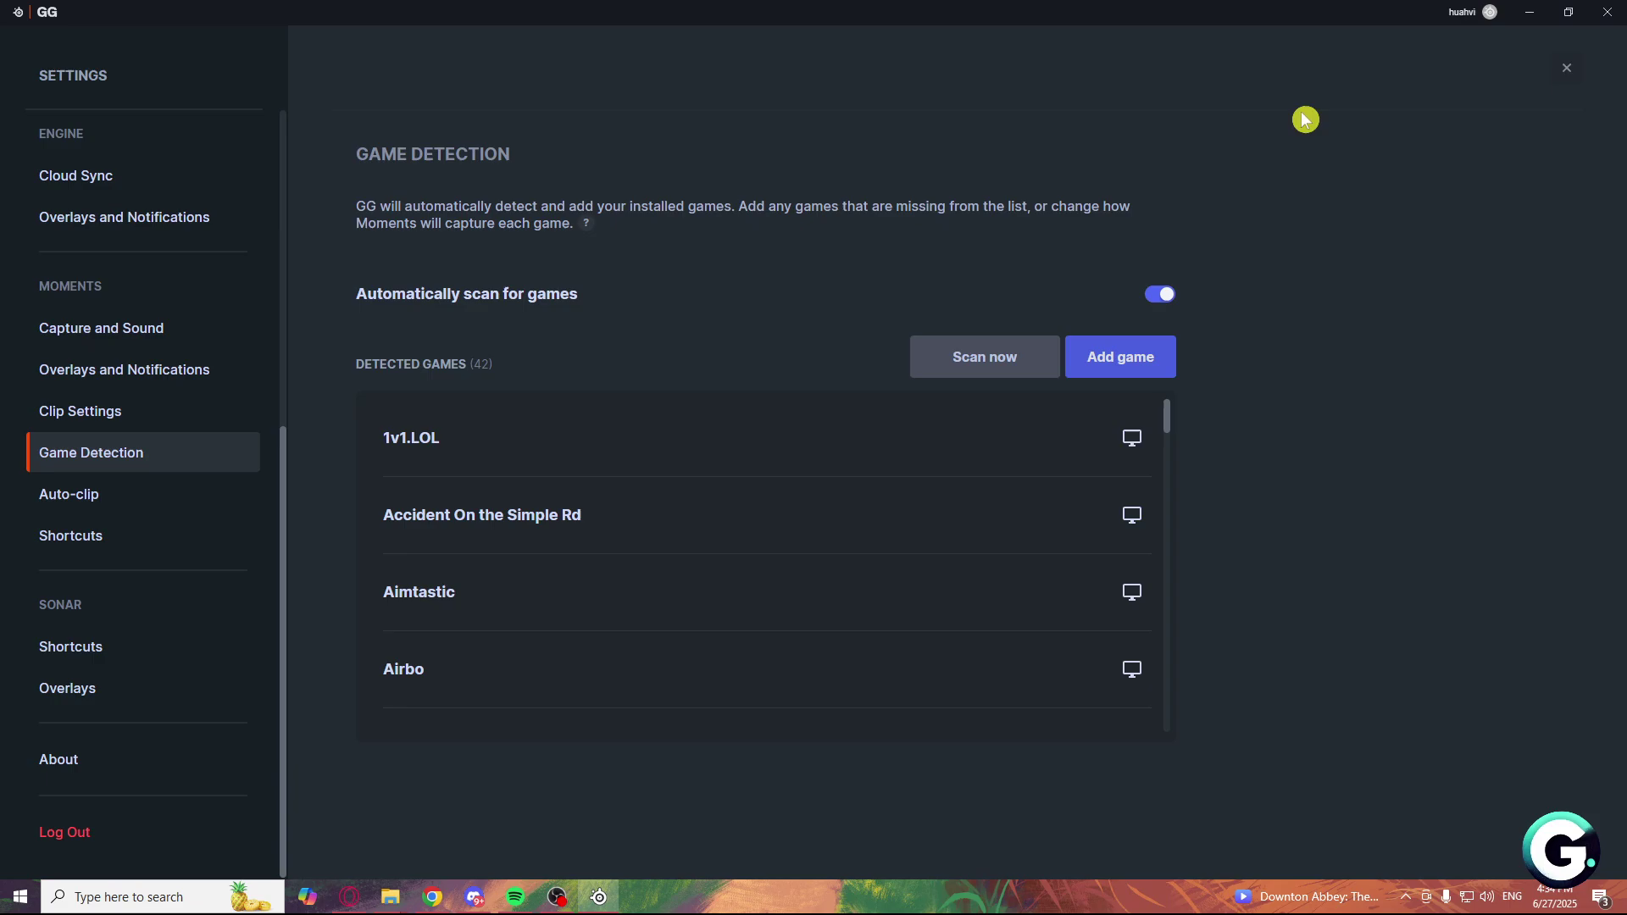
# Close the Settings page with the top-right X to get back to Moments
pyautogui.click(1568, 71)
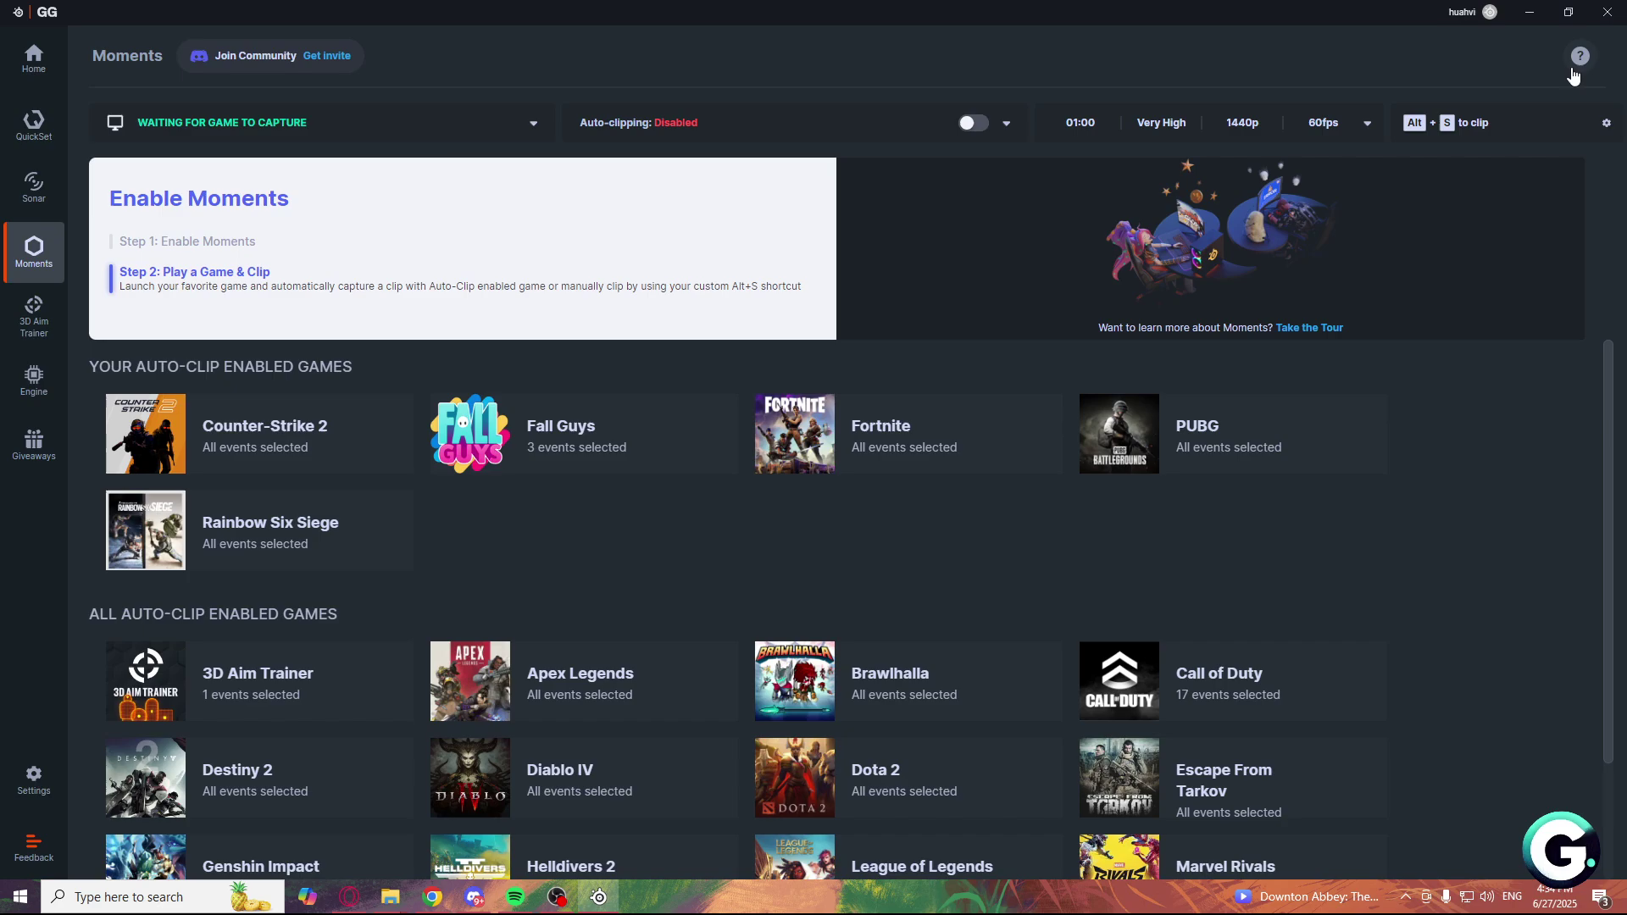